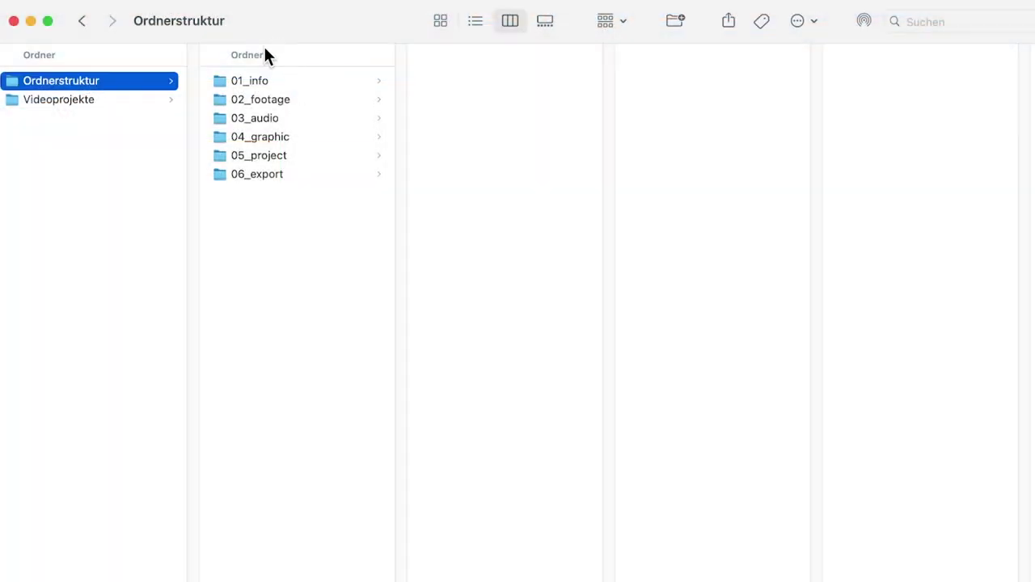
Step: Look through Ordnerstruktur's folders 01_info to 06_export, then select all six template folders
left_click(269, 81)
left_click(270, 100)
left_click(271, 118)
left_click(275, 137)
left_click(276, 155)
left_click(283, 174)
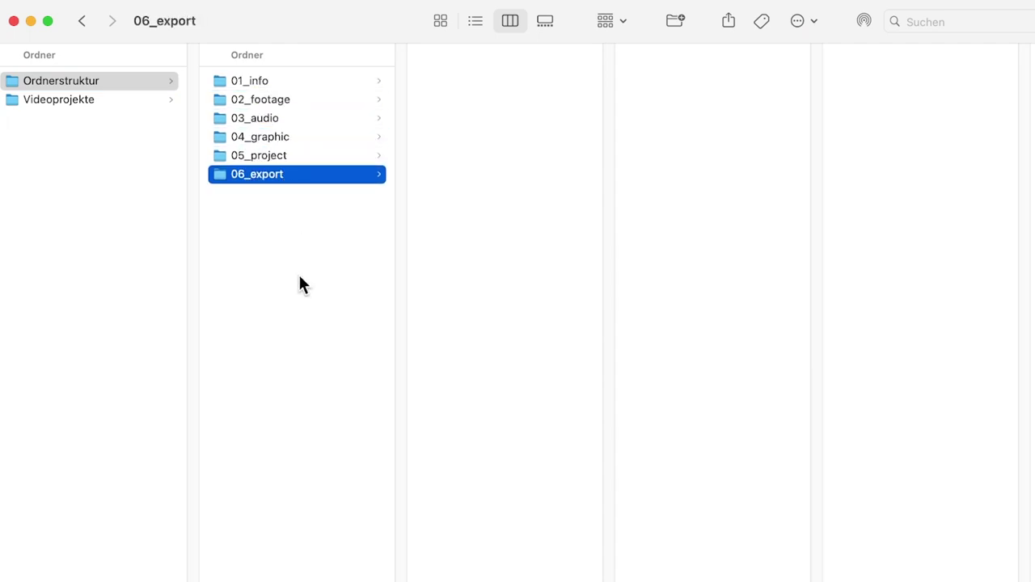
left_click_drag(303, 287, 204, 39)
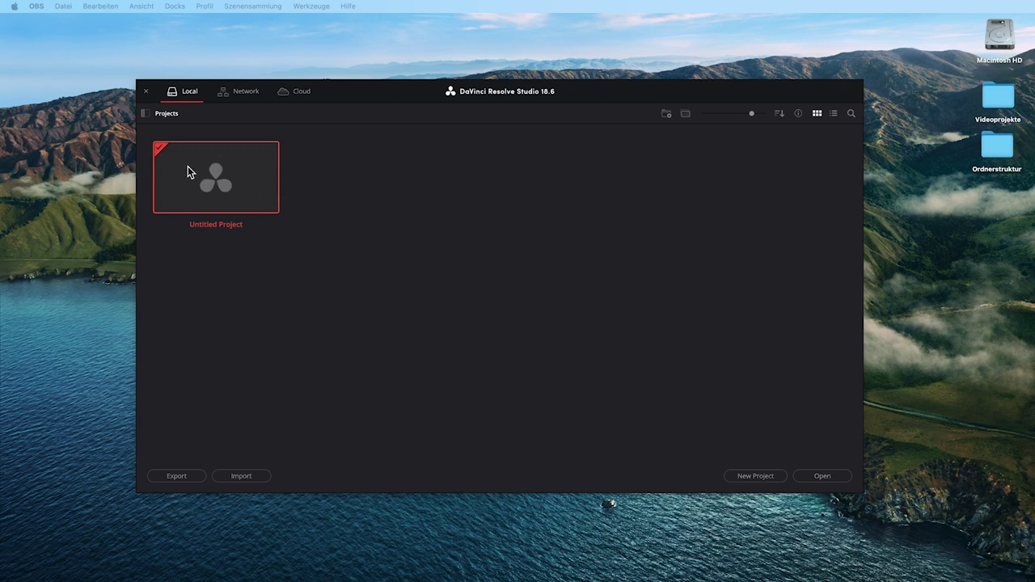
Step: Open the Untitled Project from the Project Manager and switch to the Edit page
double_click(228, 181)
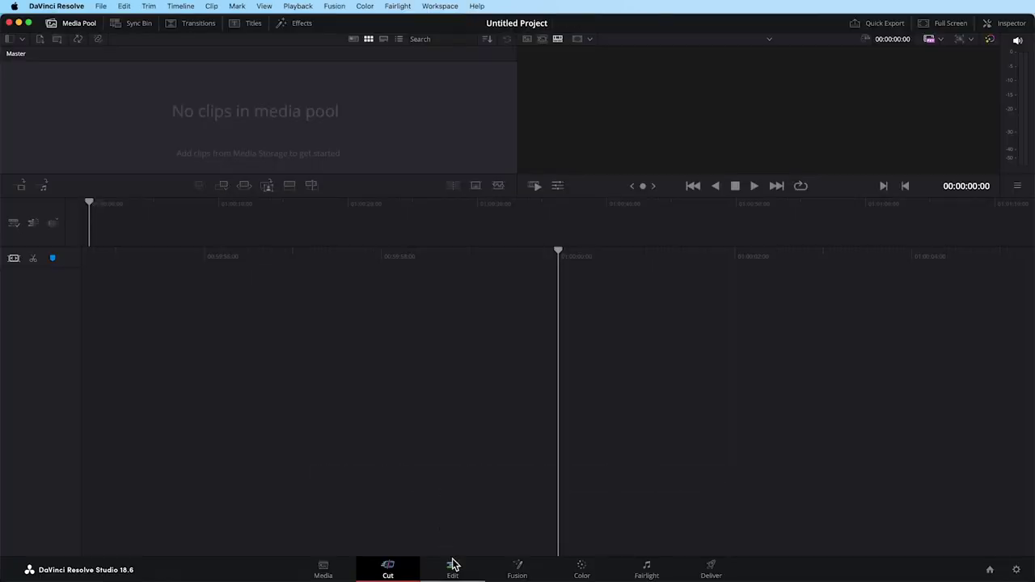
left_click(440, 559)
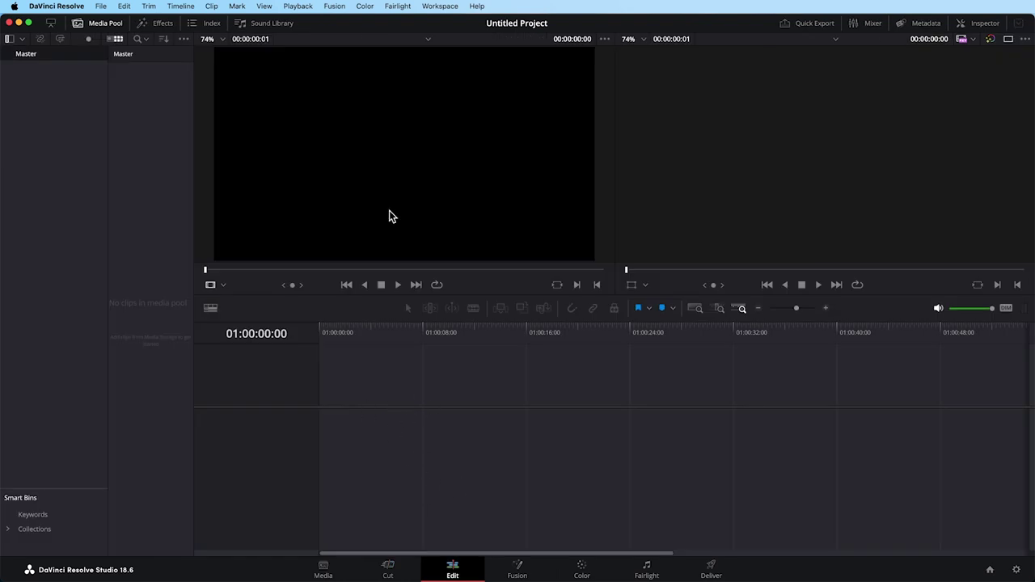
Step: Save the project under the name DavinciResolve_Projektmanagement
left_click(103, 7)
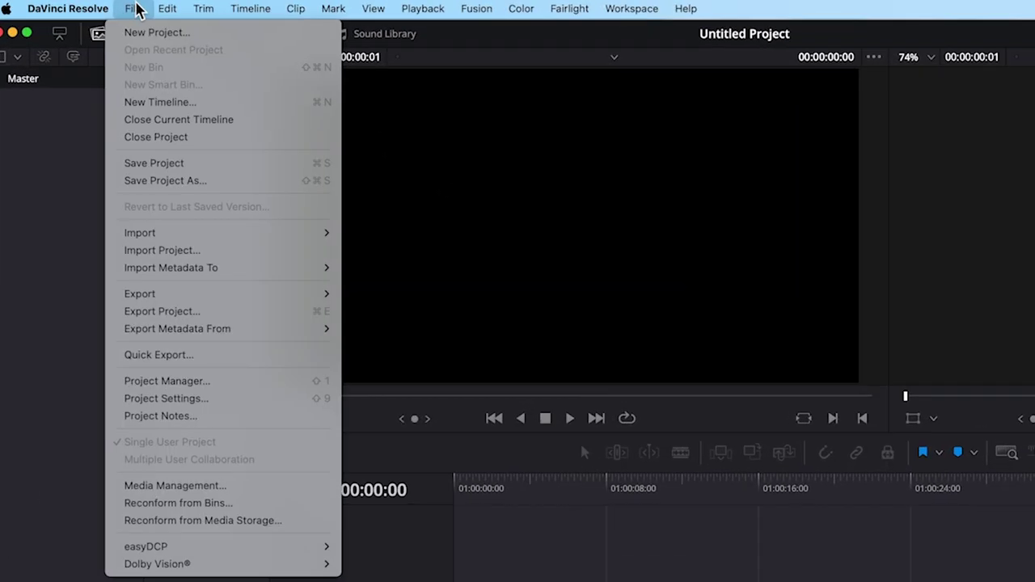
left_click(188, 162)
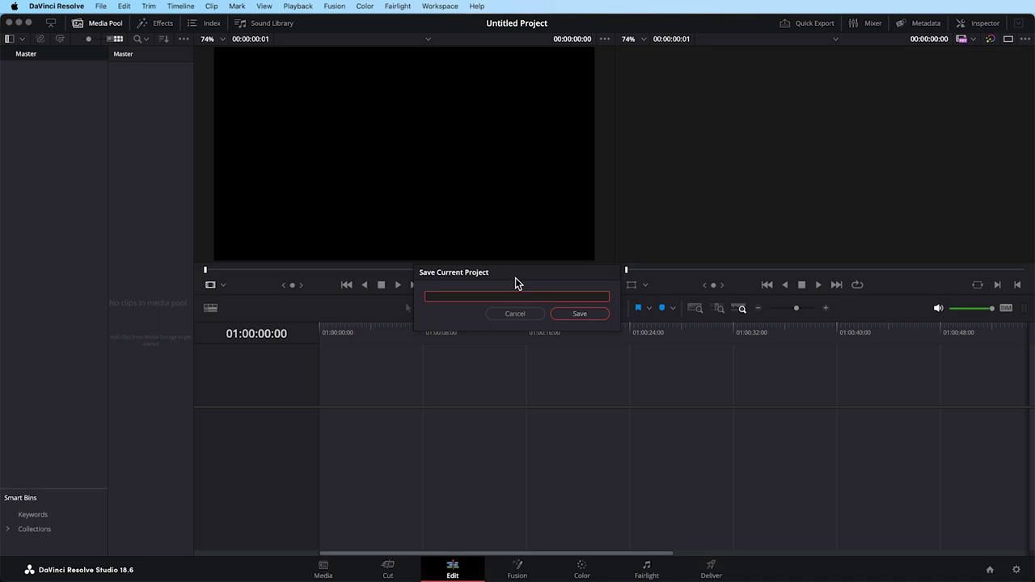
type("Davinci_Projektman")
type("gement")
left_click(593, 316)
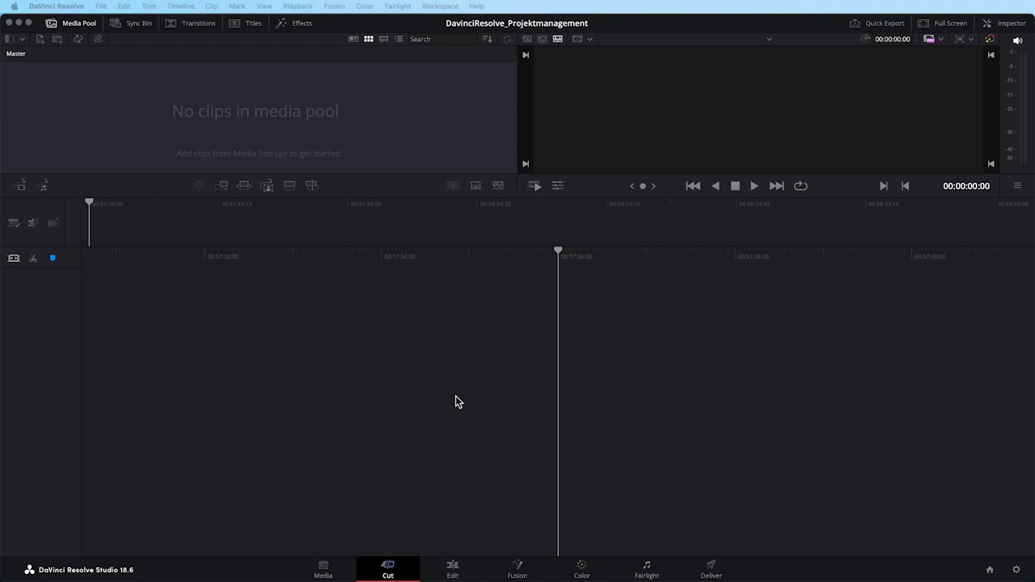
Step: Import the fifteen aerobics footage files into the media pool and place them on a new timeline
left_click(452, 570)
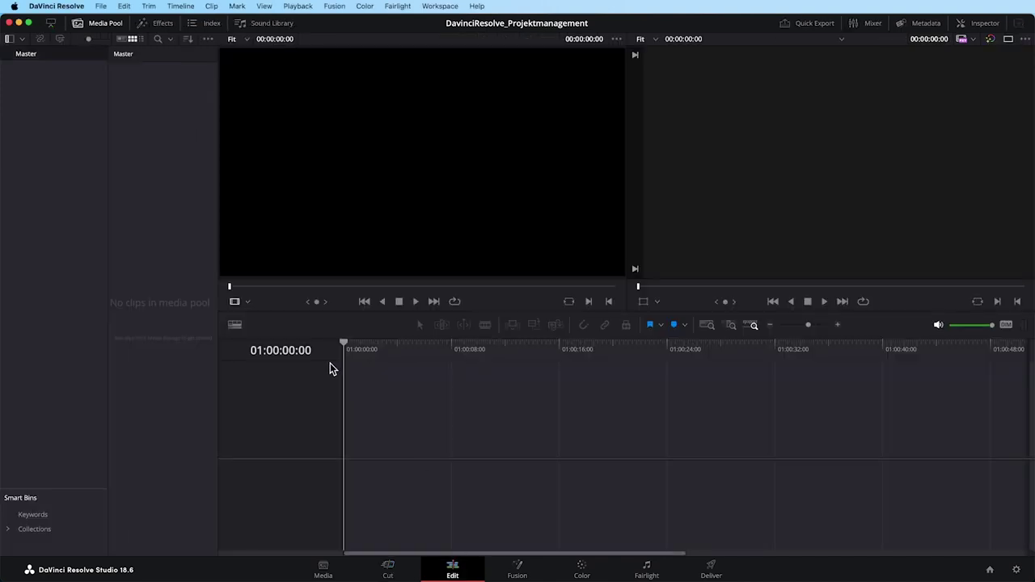
mouse_move(1034, 356)
left_mouse_down()
mouse_move(165, 162)
mouse_move(162, 171)
left_mouse_up()
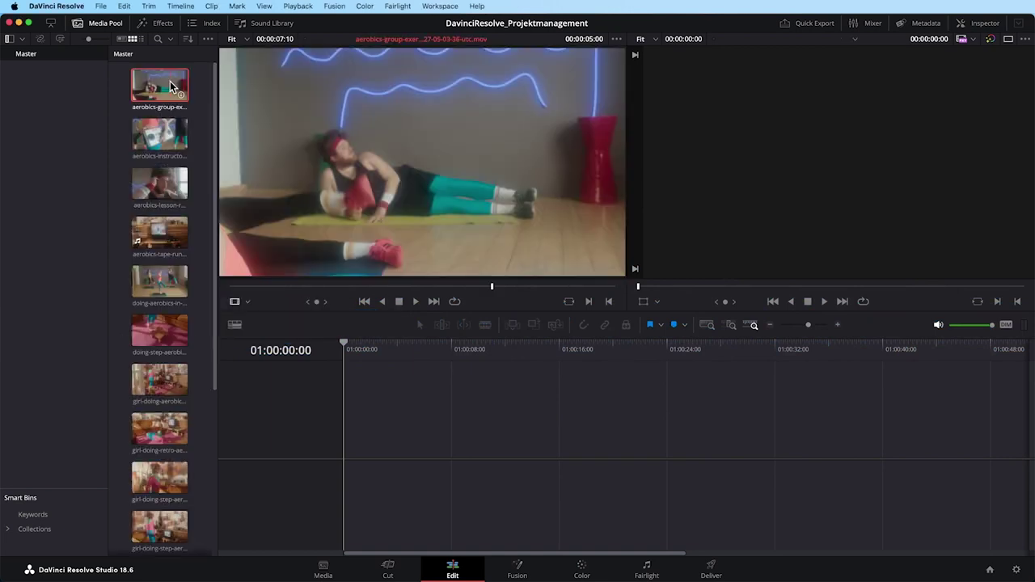
scroll(157, 436, "down", 5)
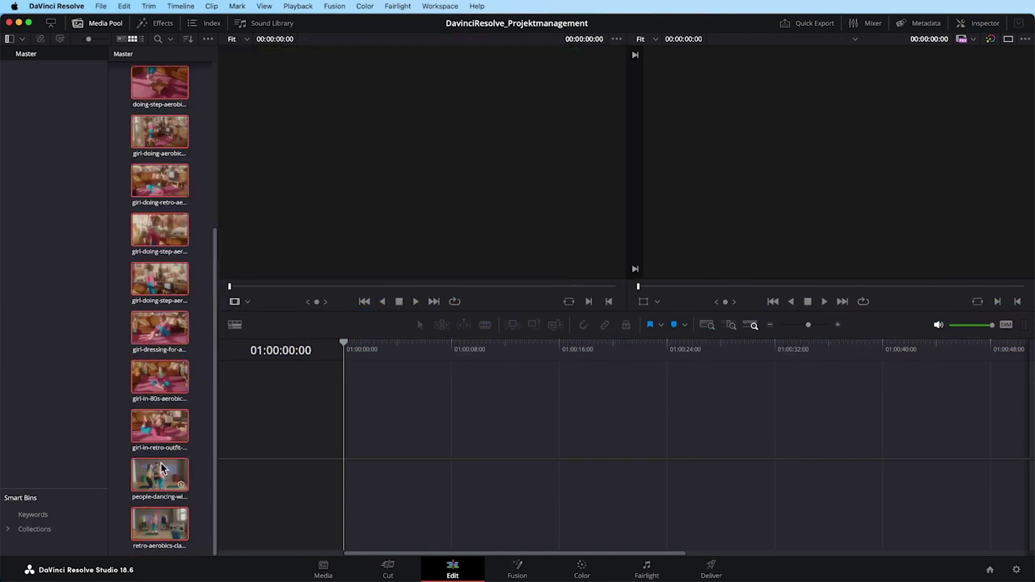
left_click_drag(161, 469, 437, 457)
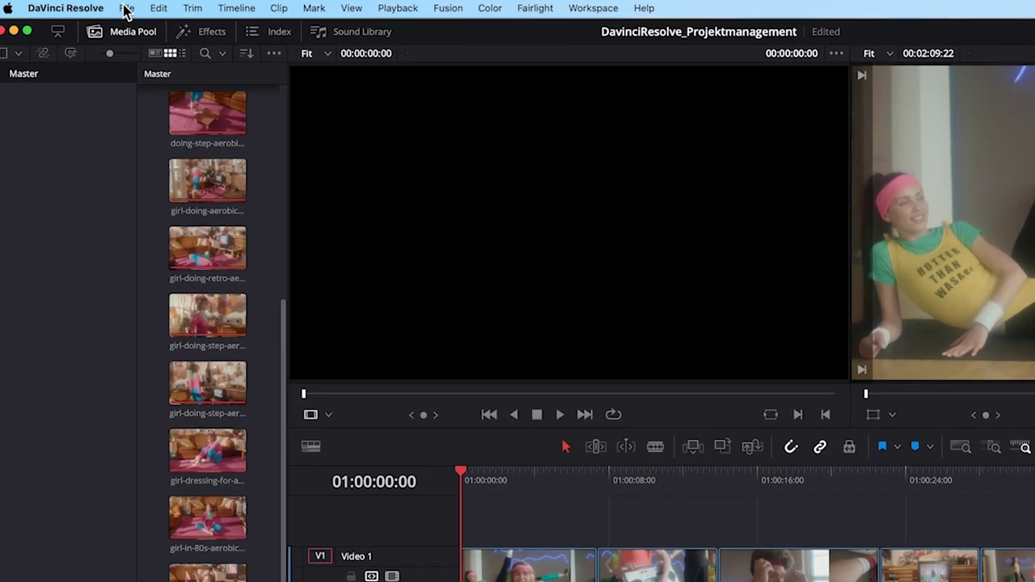
Step: Start exporting the project and browse to Desktop > Videoprojekte > 02_Davinci_Resolve
left_click(127, 9)
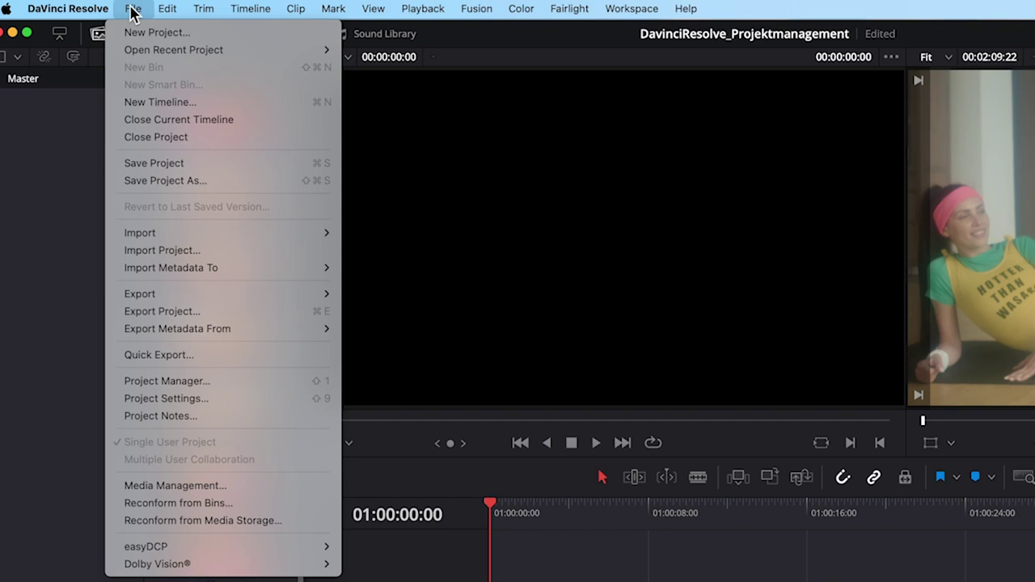
left_click(173, 318)
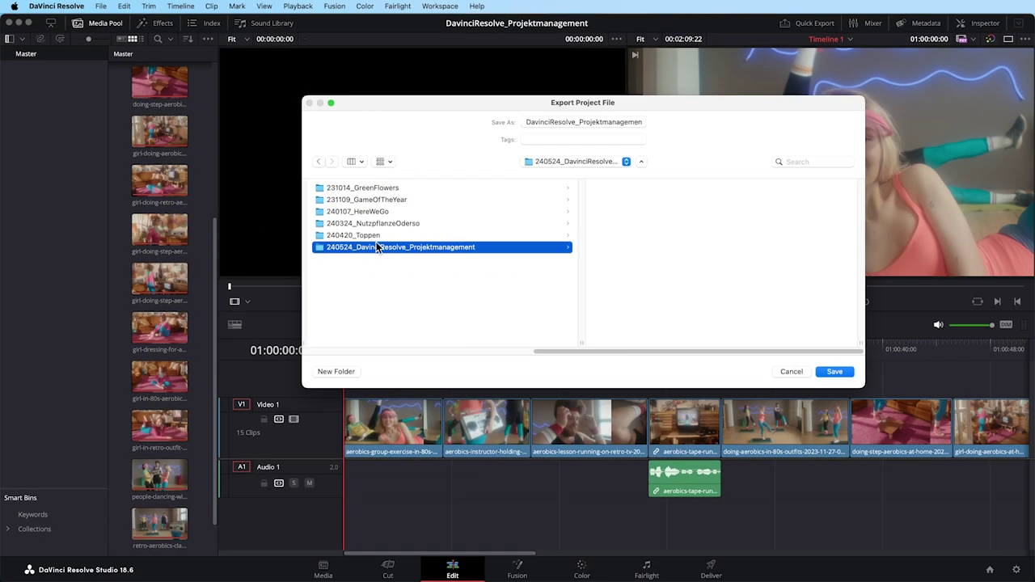
left_click(319, 164)
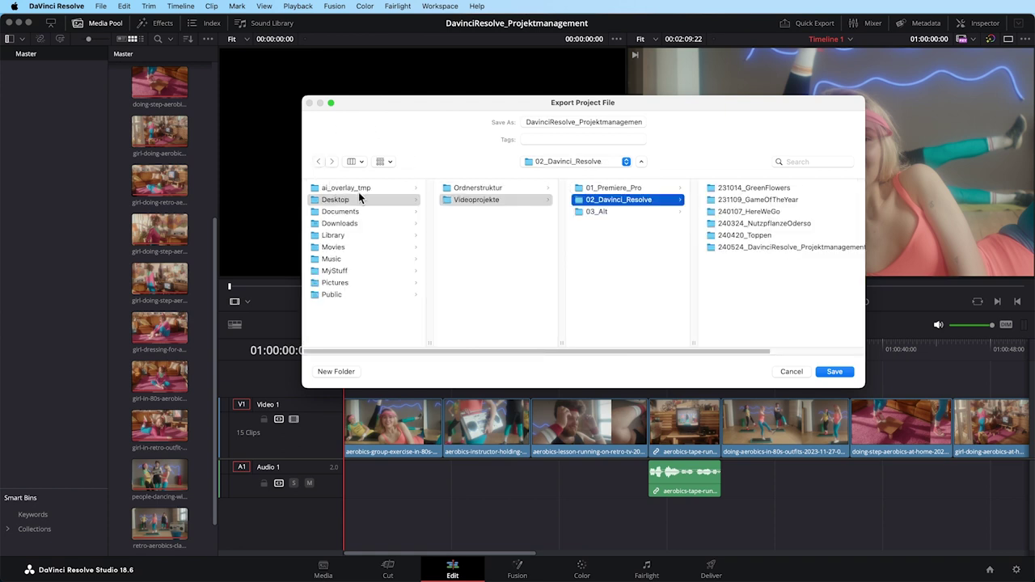
left_click(338, 200)
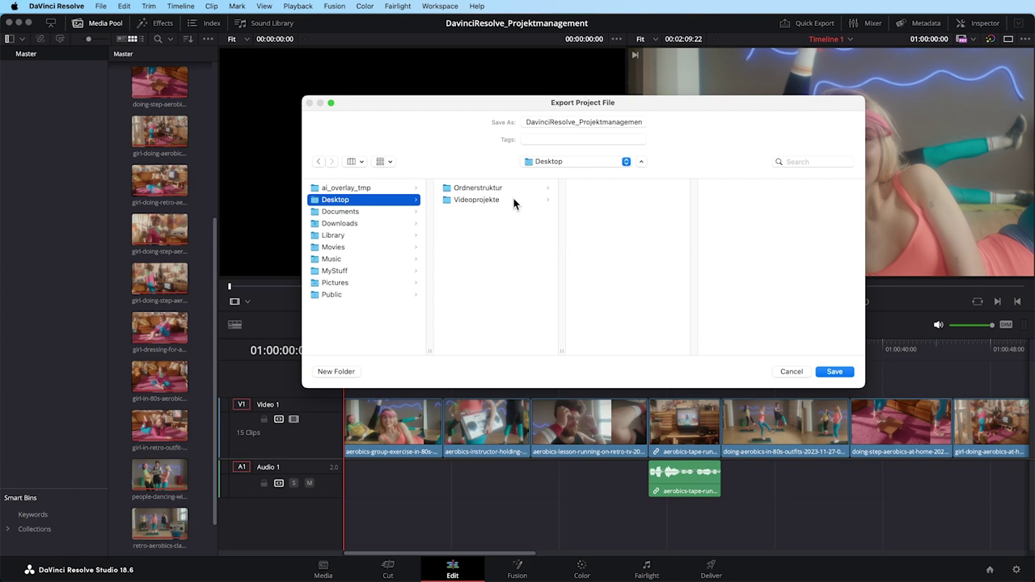
left_click(466, 200)
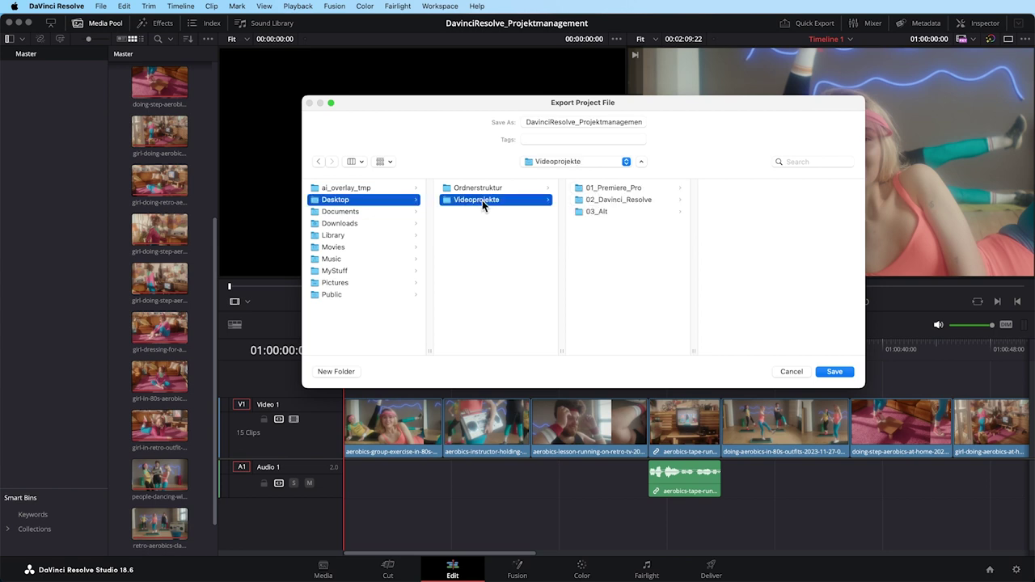
left_click(634, 202)
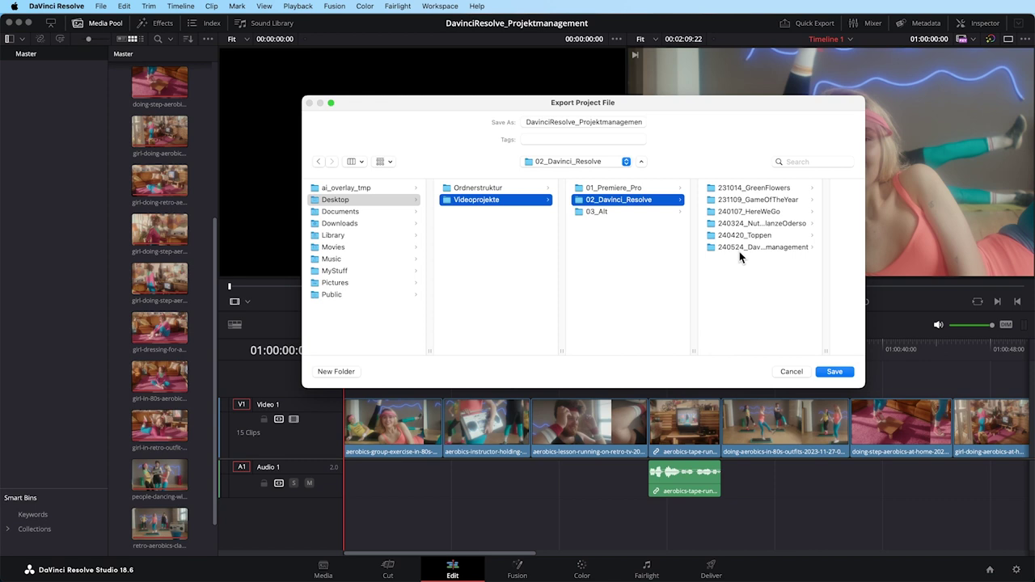
Step: Widen the column and step through the dated project folders from 231014_GreenFlowers to 240324_NutzpflanzeOderso
left_click_drag(826, 349, 901, 346)
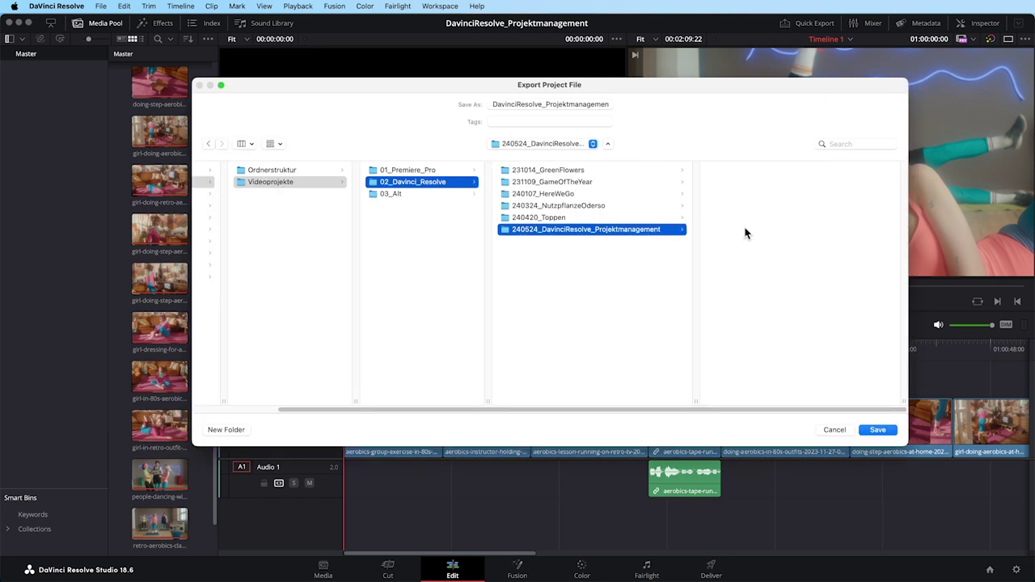
left_click(572, 171)
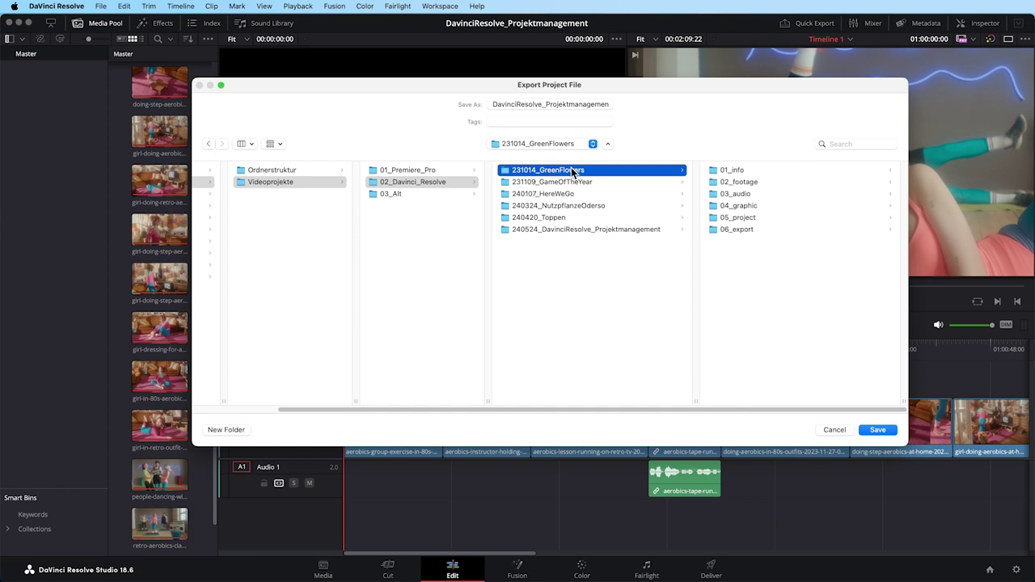
key("Down")
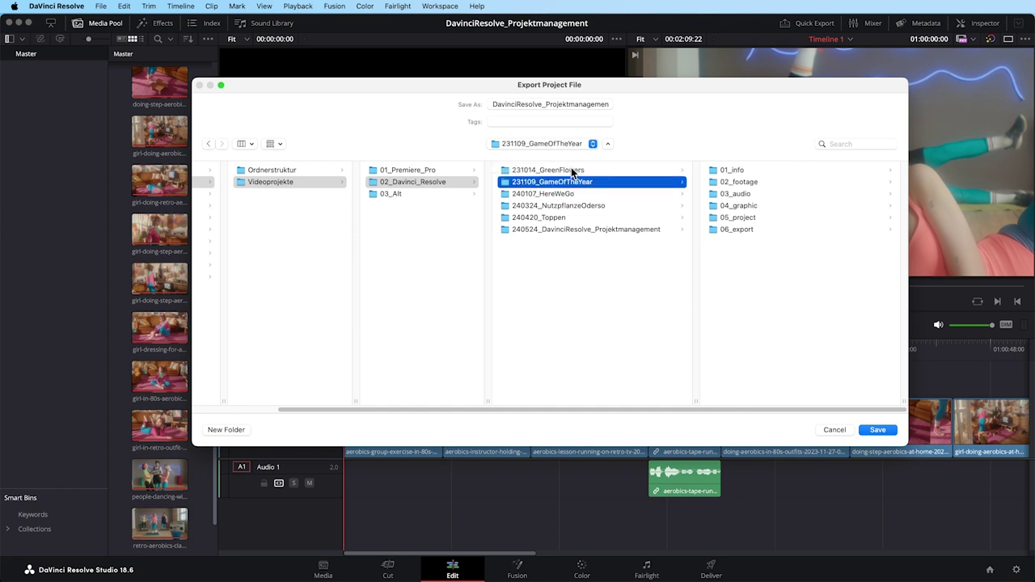
key("Down")
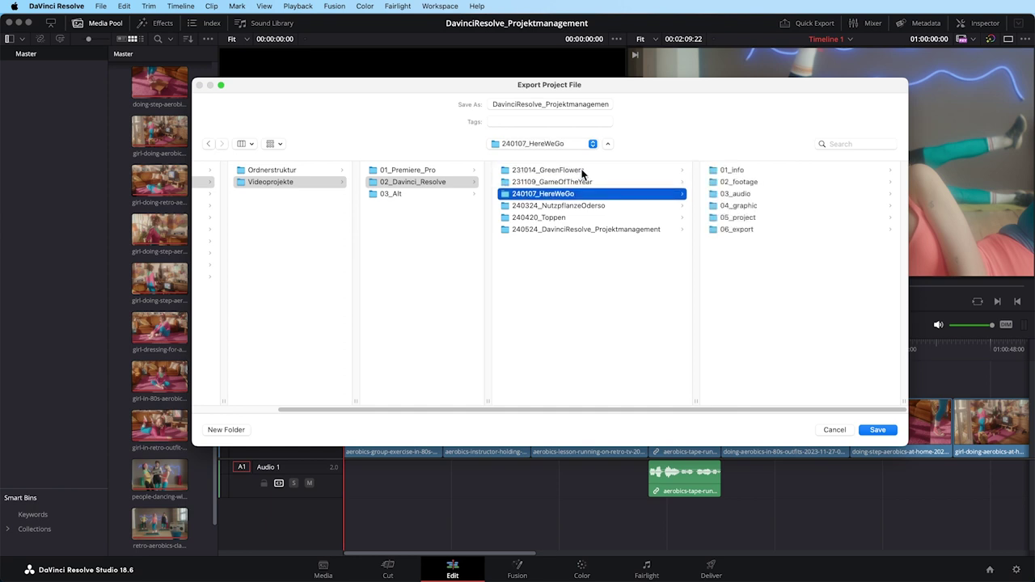
key("Down")
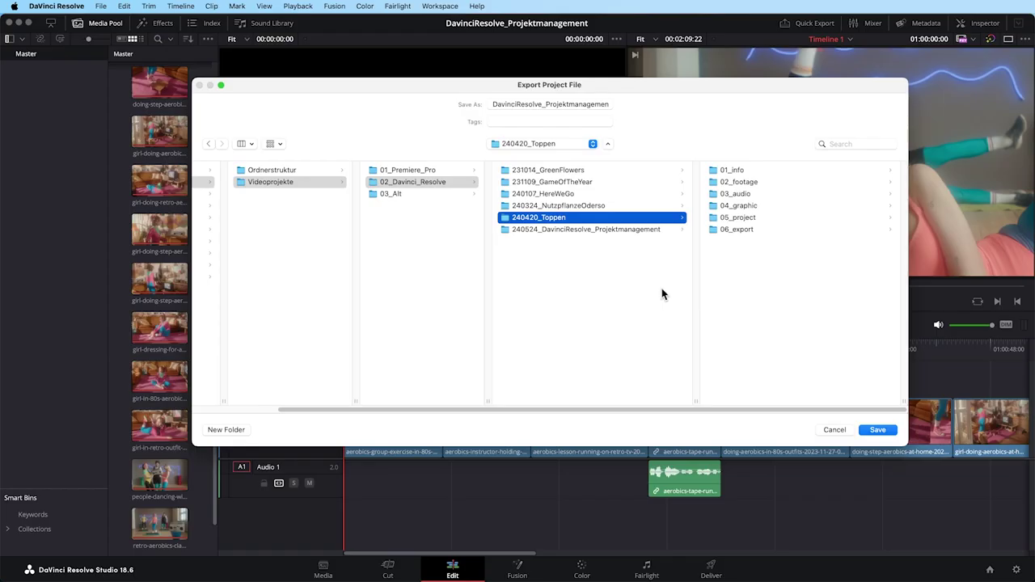
Step: Pick the 240524 project folder, then review Ordnerstruktur's subfolders 01_info to 06_export in Finder
left_click(611, 233)
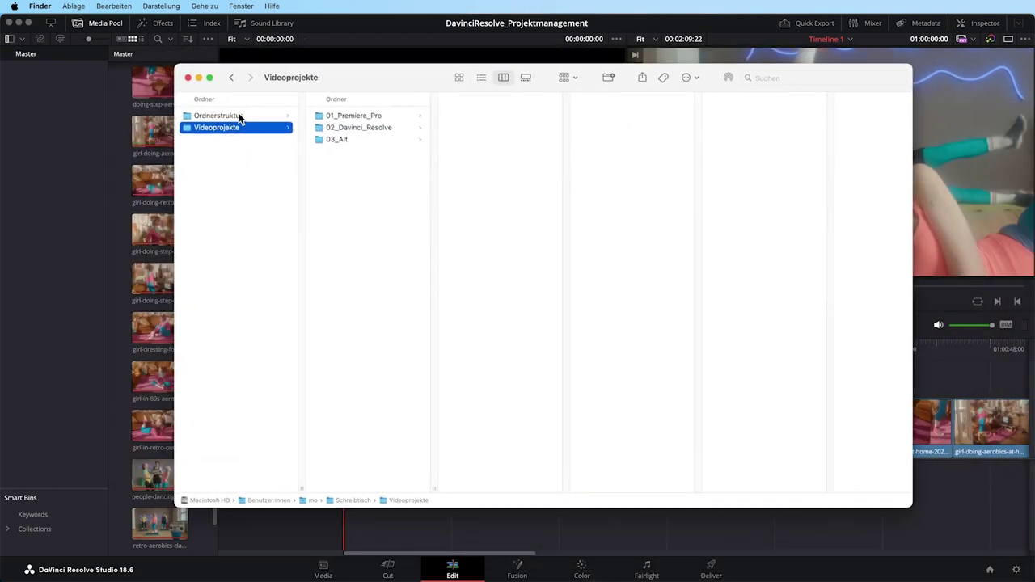
left_click(237, 116)
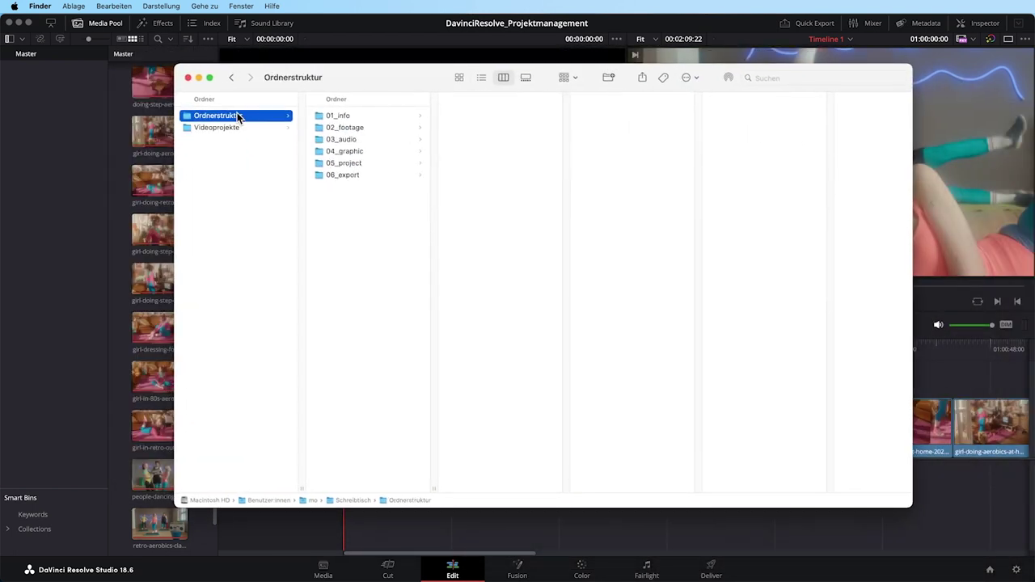
left_click(351, 120)
left_click(351, 118)
left_click(354, 151)
left_click(357, 162)
left_click(359, 175)
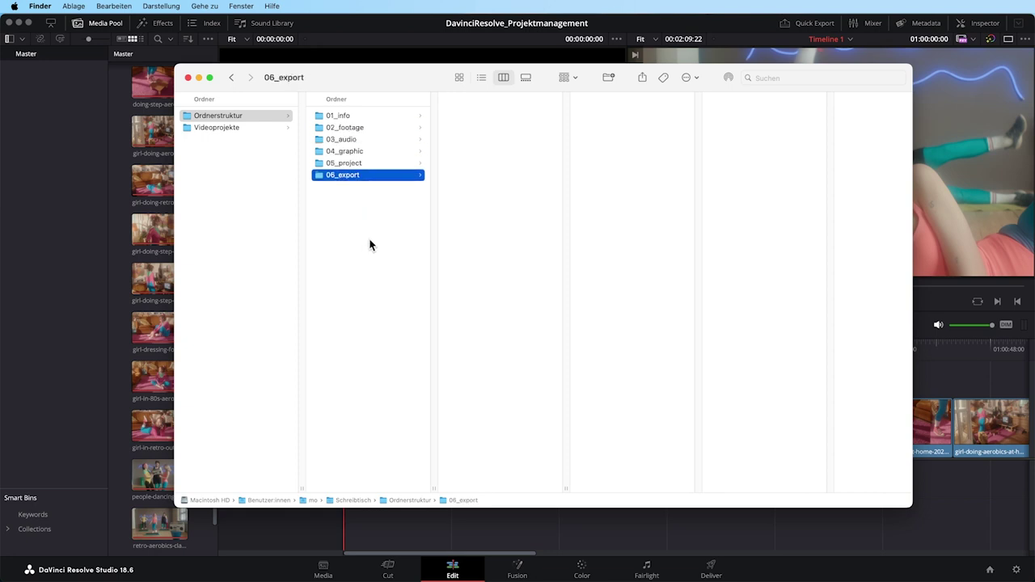
key("Left")
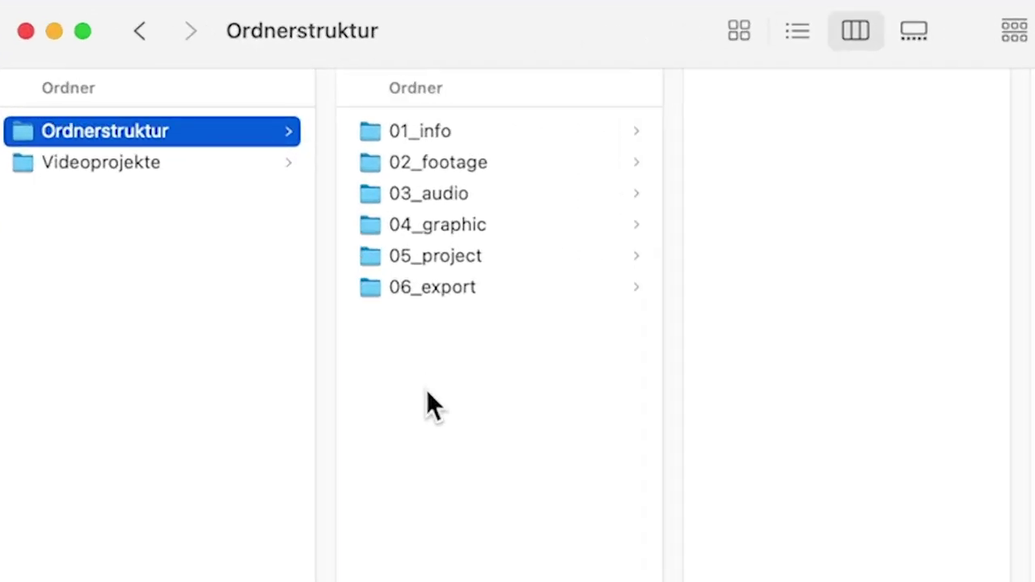
Step: Copy the six template folders into Videoprojekte/02_Davinci_Resolve/240524_DavinciResolve_Projektmanagement
left_click_drag(341, 214, 329, 118)
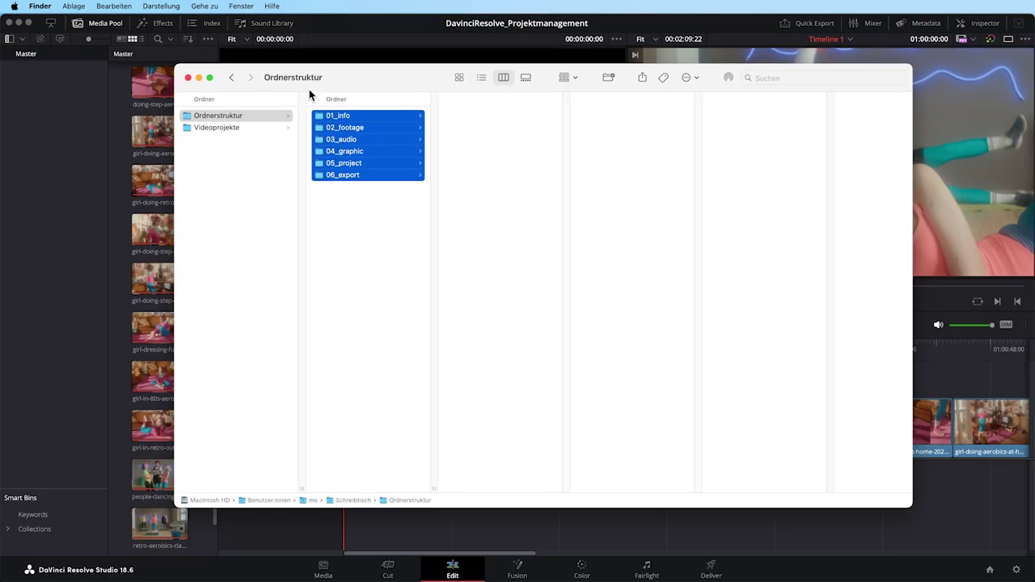
right_click(350, 154)
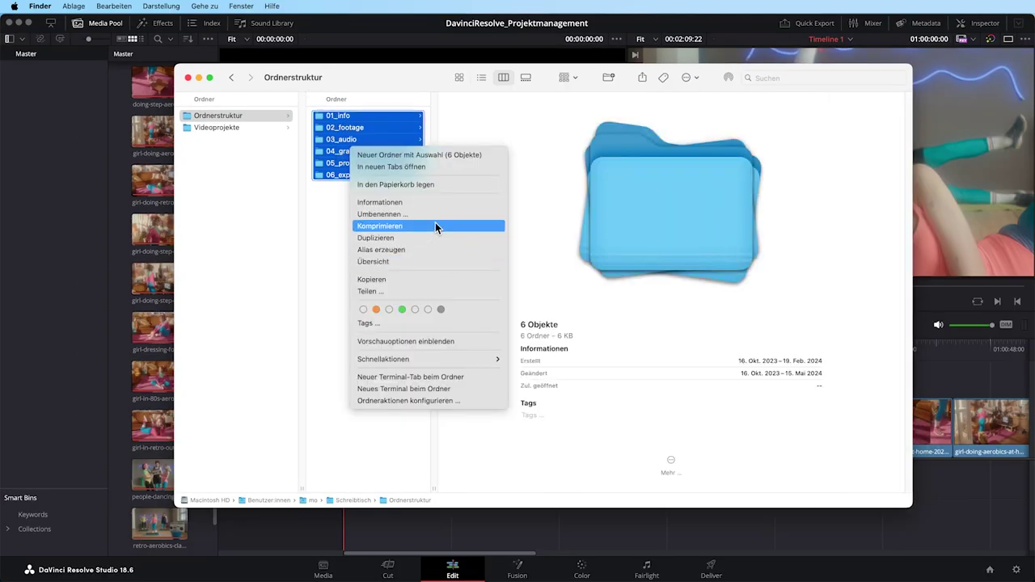
left_click(430, 278)
left_click(240, 128)
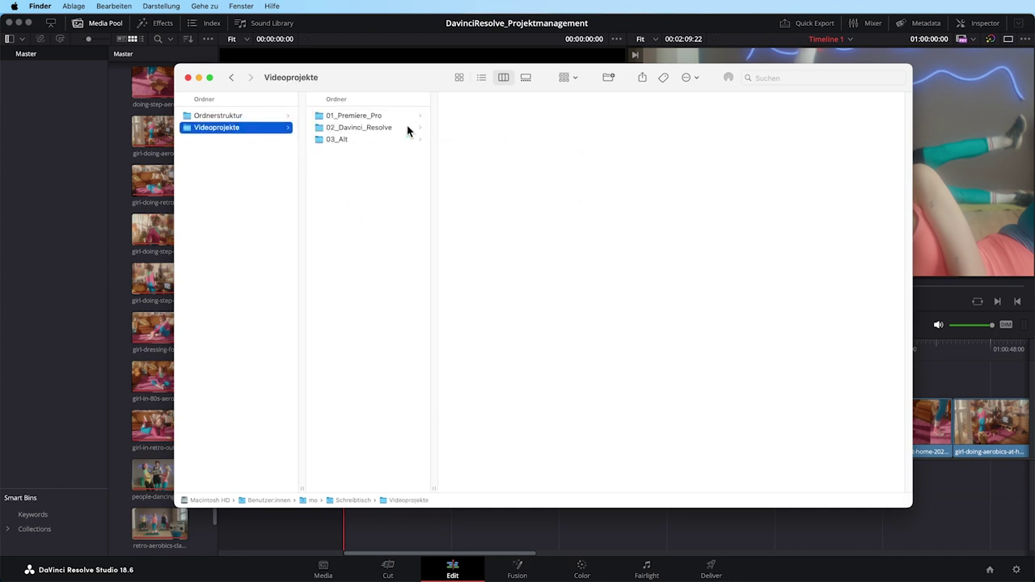
left_click(408, 130)
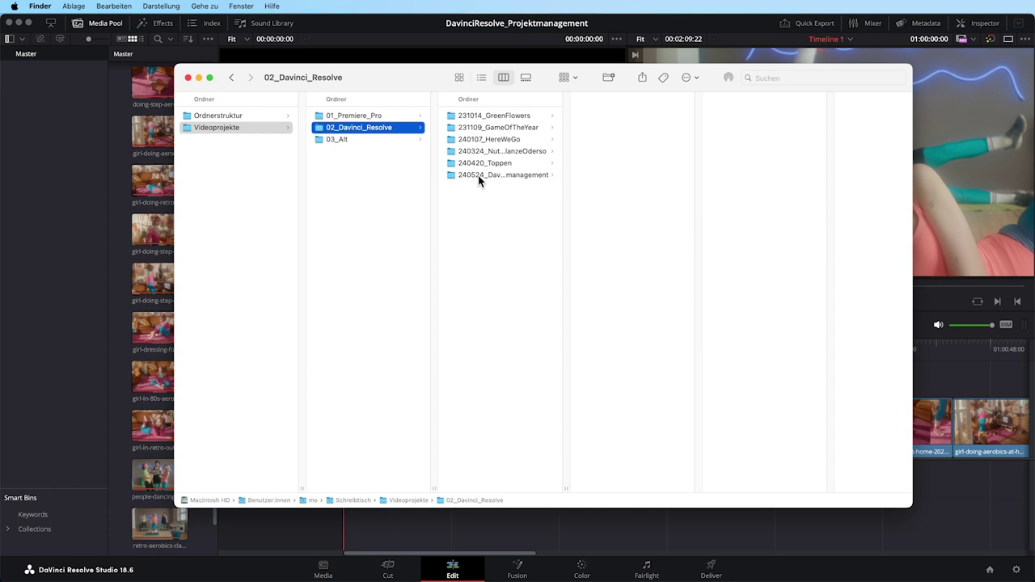
double_click(566, 488)
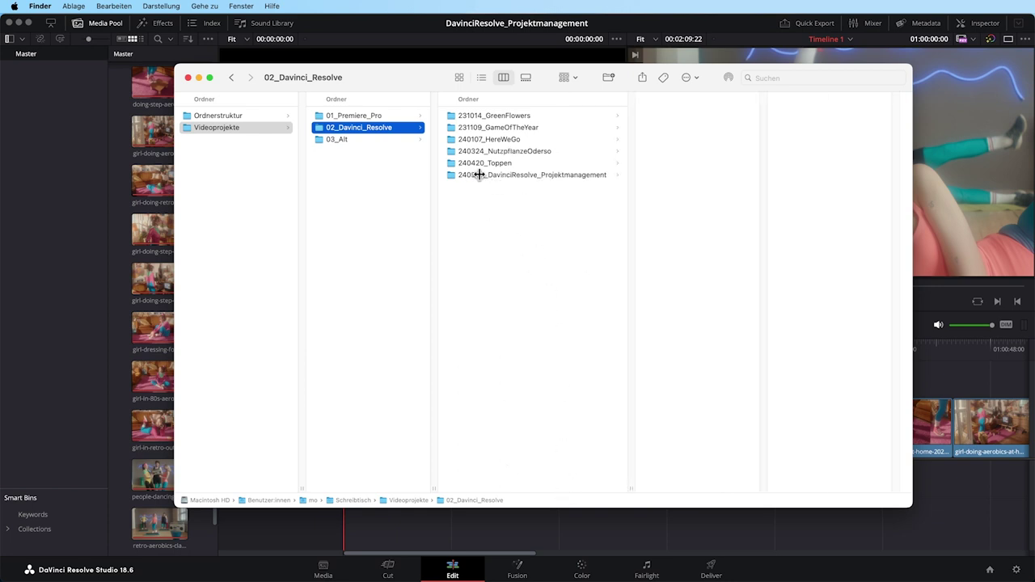
left_click(514, 175)
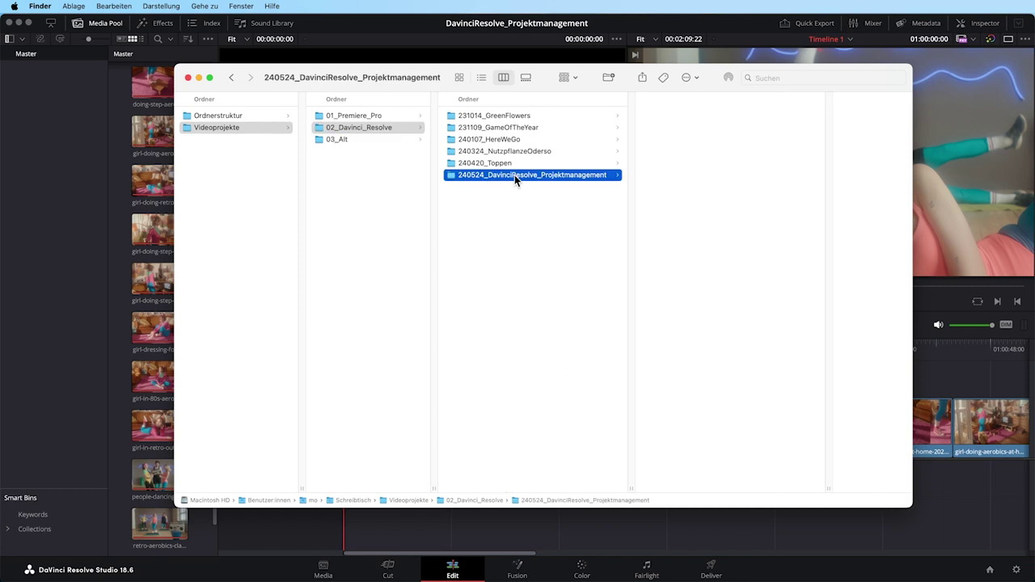
right_click(705, 167)
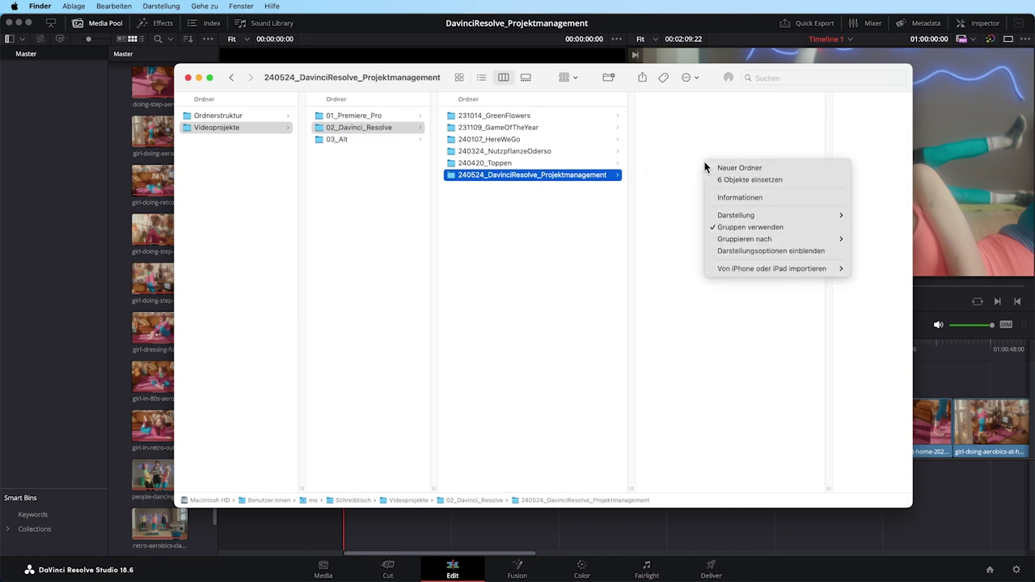
left_click(768, 180)
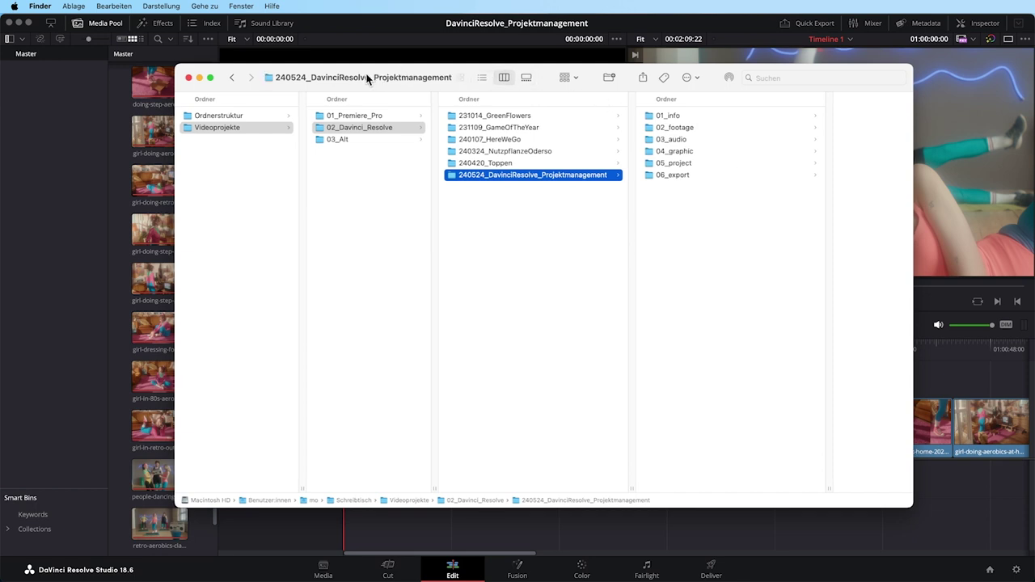
left_click_drag(368, 78, 1034, 79)
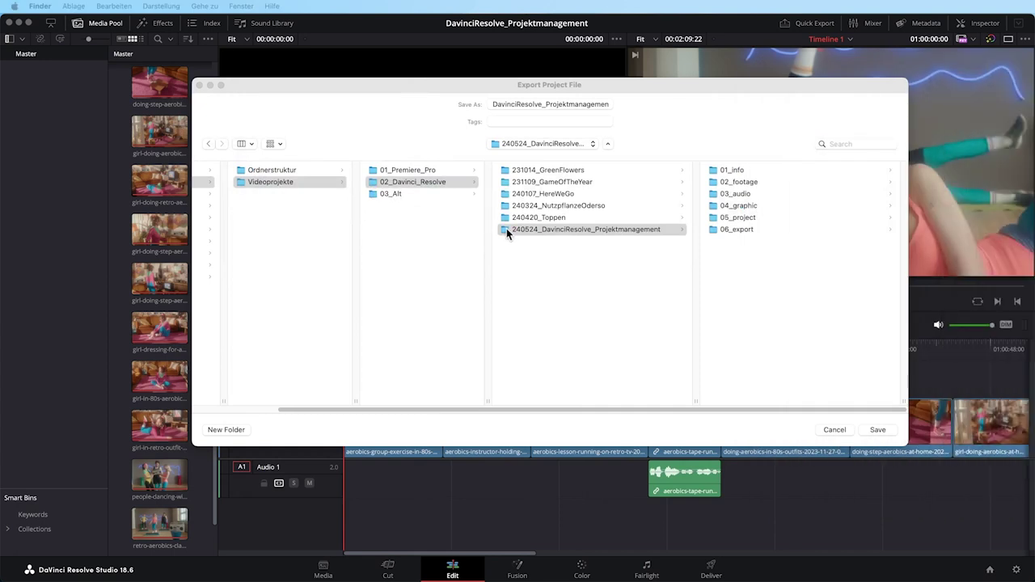
Step: Export the project into the 240524 folder's 05_project as 240524_DavinciResolve_Projektmanagement
left_click(506, 230)
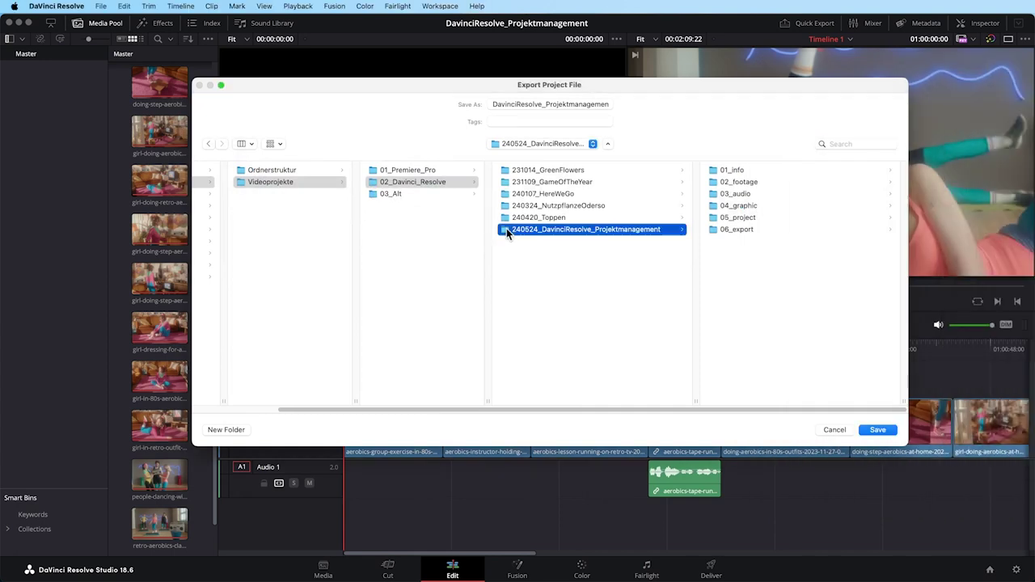
left_click(736, 219)
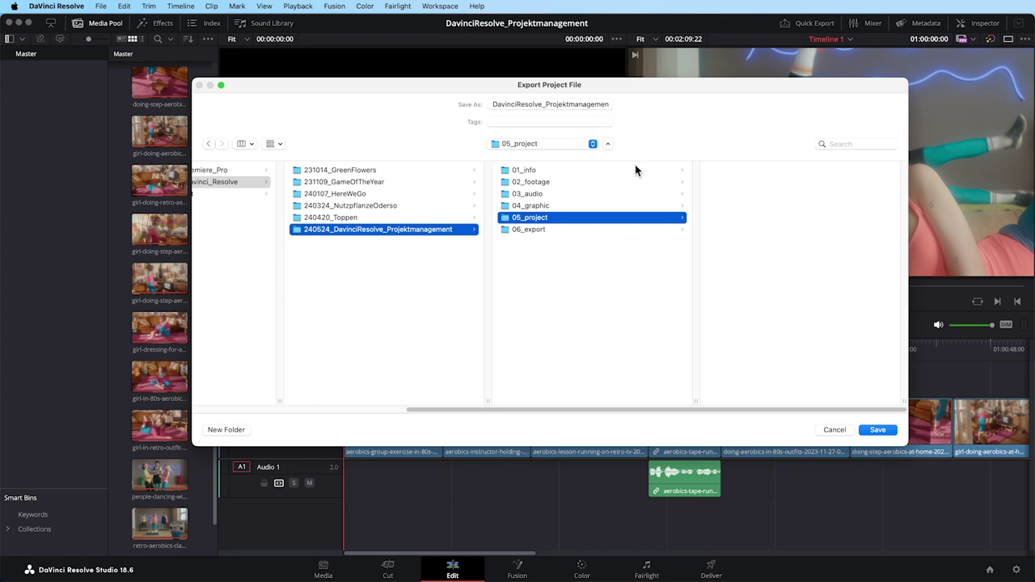
left_click(497, 106)
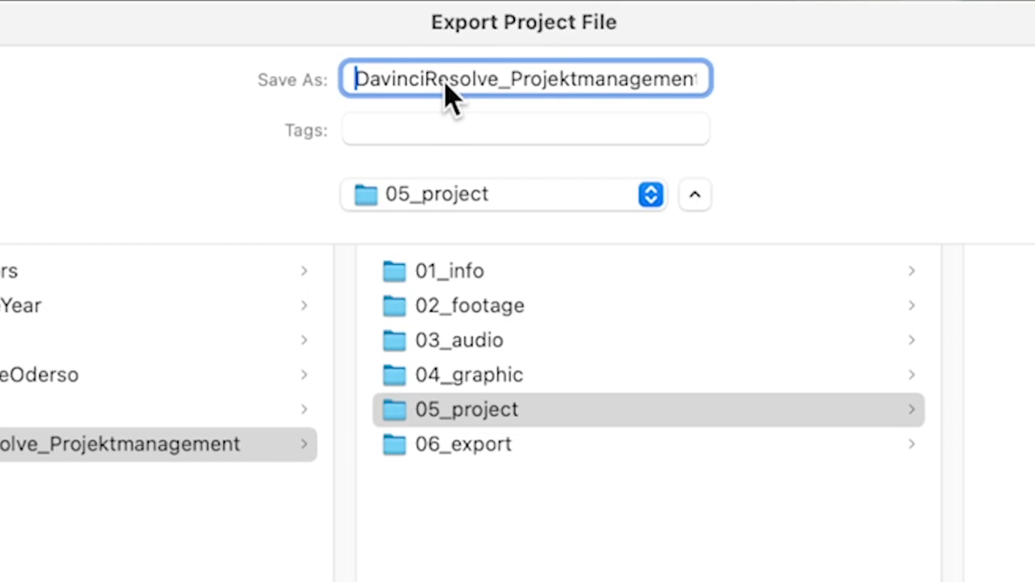
type("24")
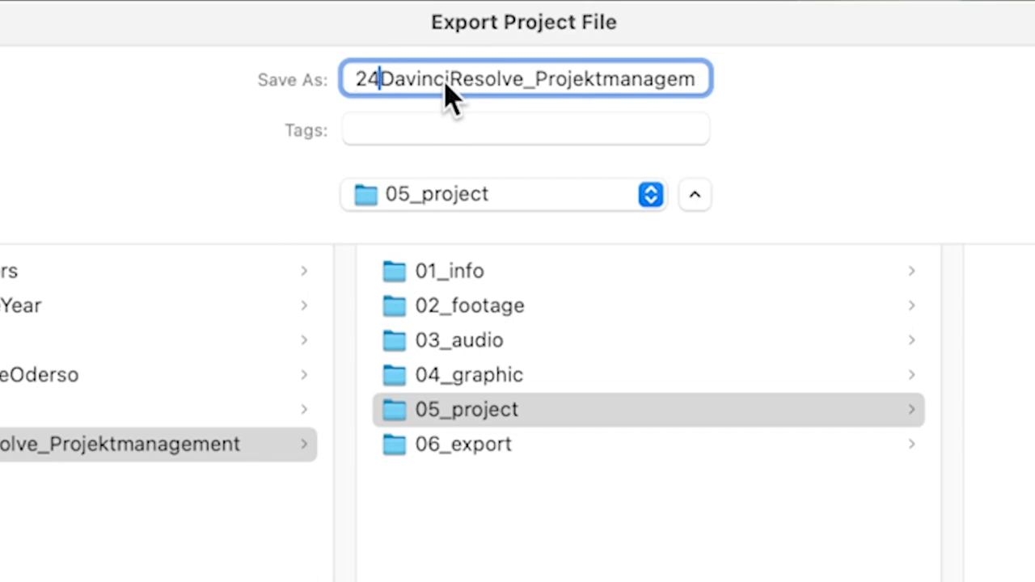
type("05")
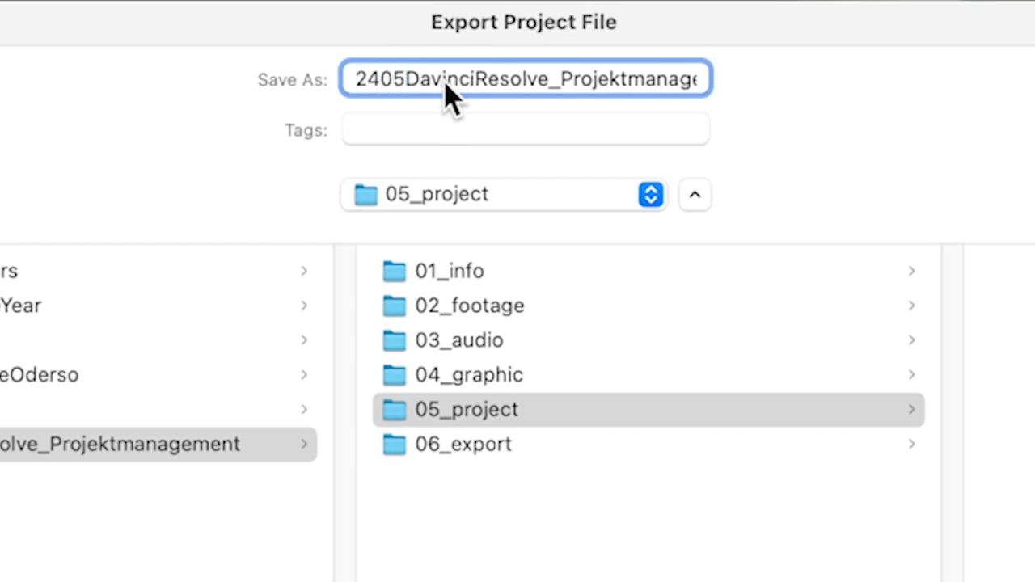
type("24_")
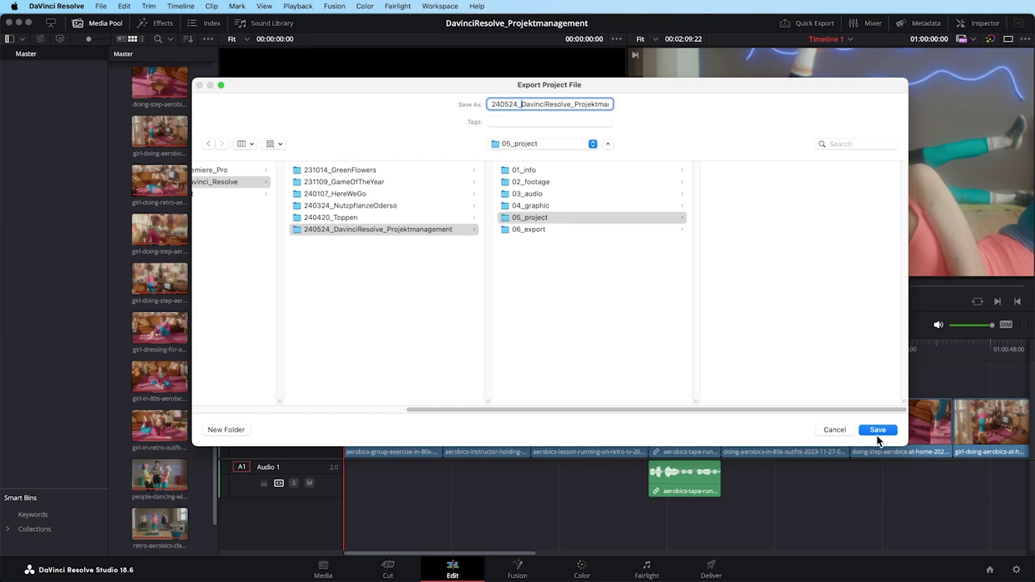
left_click(878, 429)
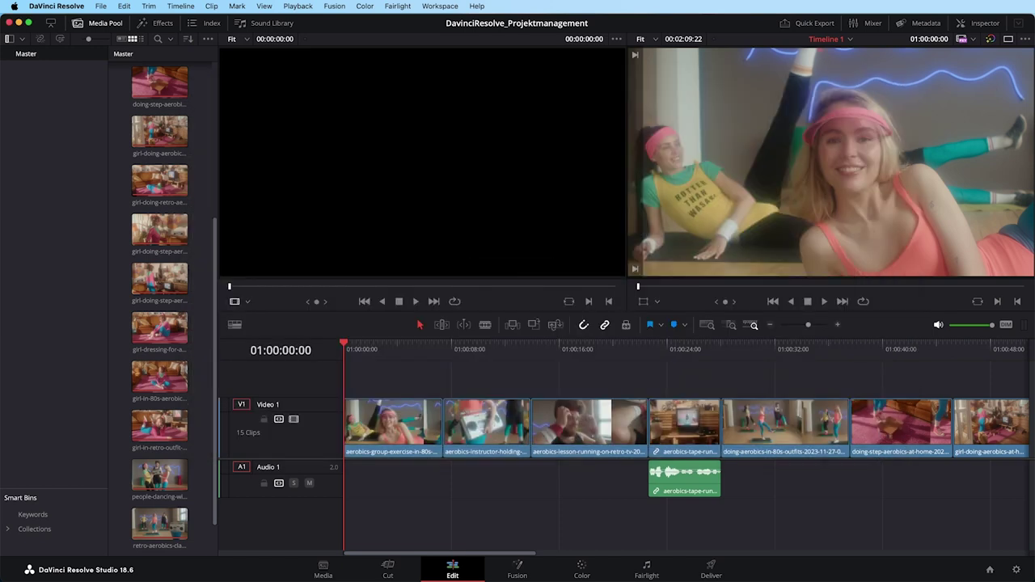
Step: Find the exported file in 05_project, close Resolve, and open the .drp file
left_click_drag(1034, 101, 454, 68)
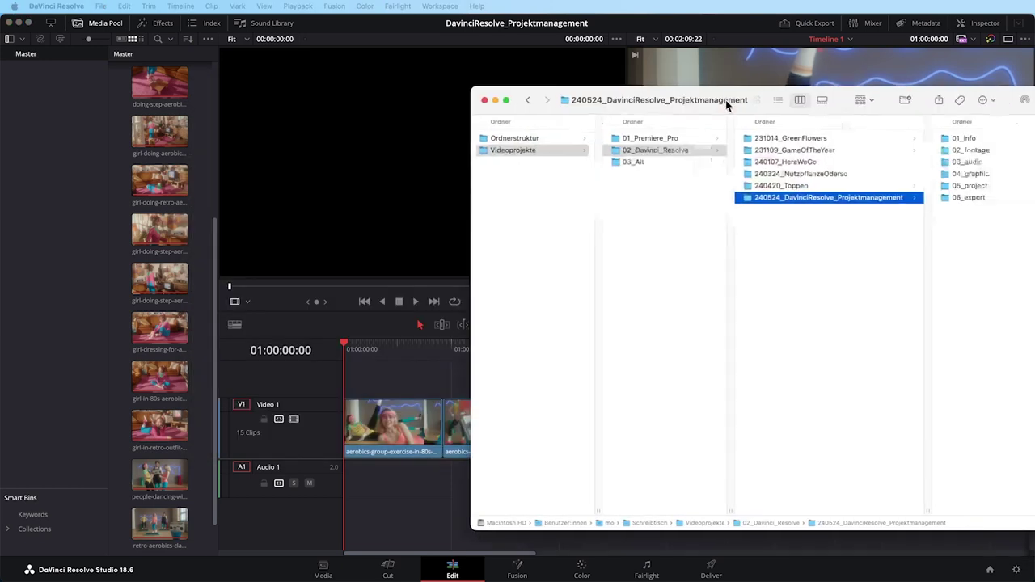
left_click(717, 154)
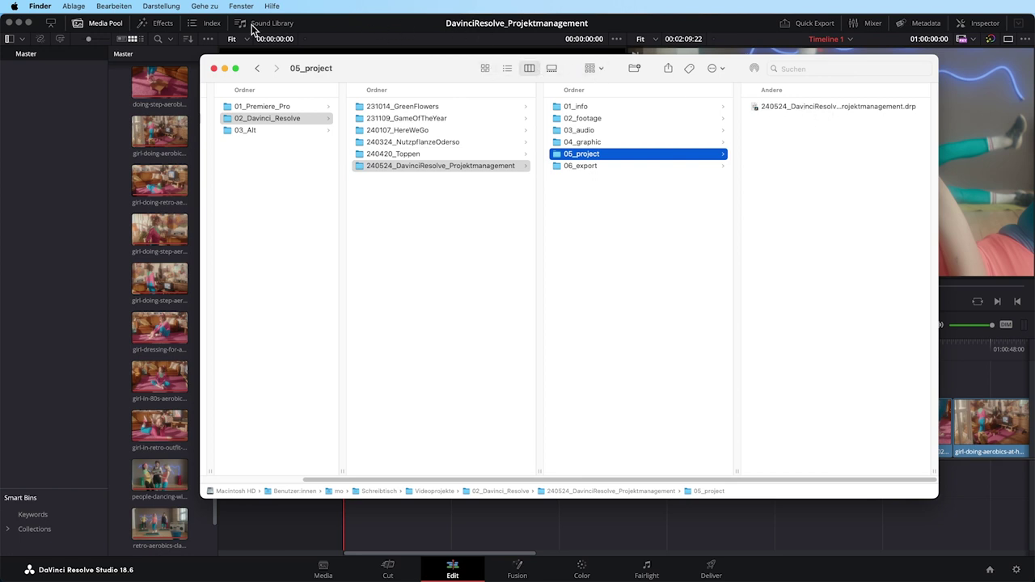
left_click(9, 22)
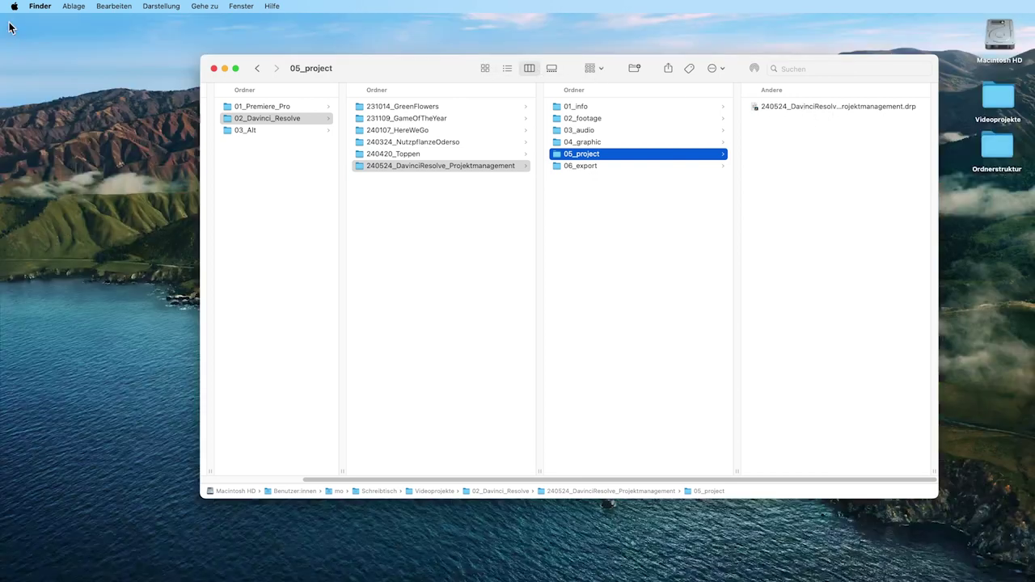
double_click(757, 106)
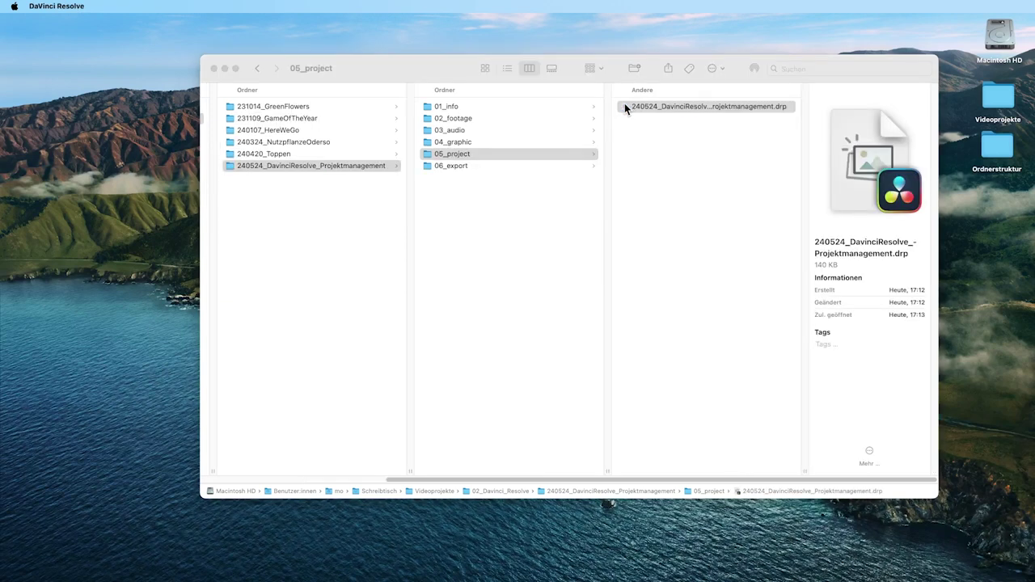